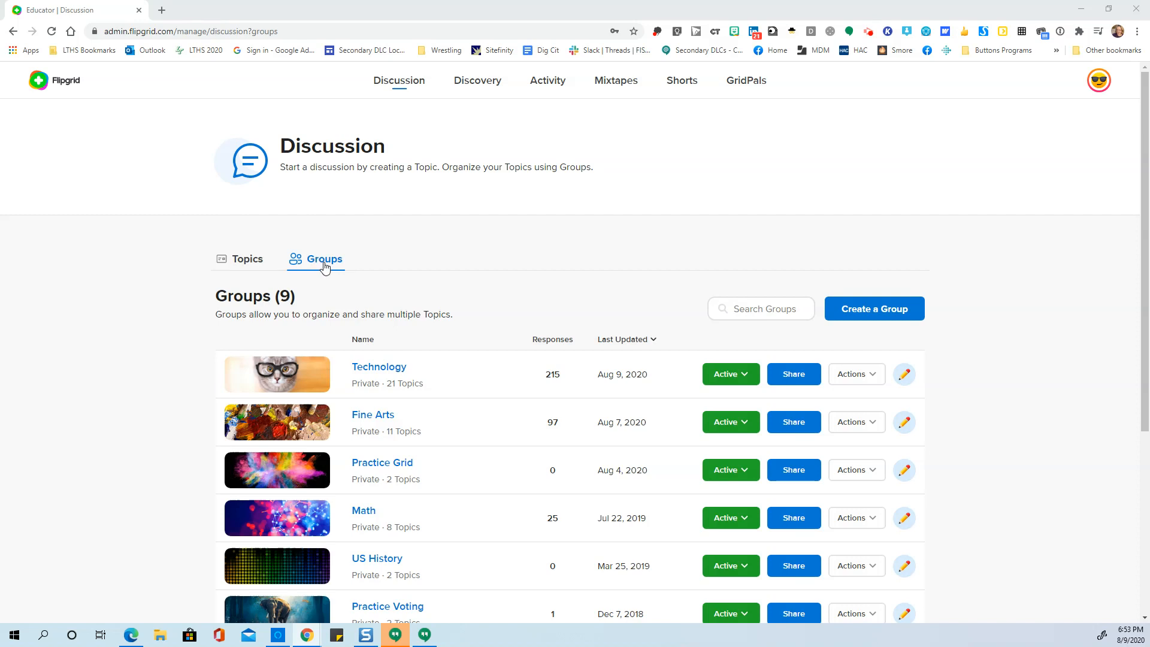
- Start a new private group named Delete Me and replace the digits ending its join code with deleteme
click(888, 315)
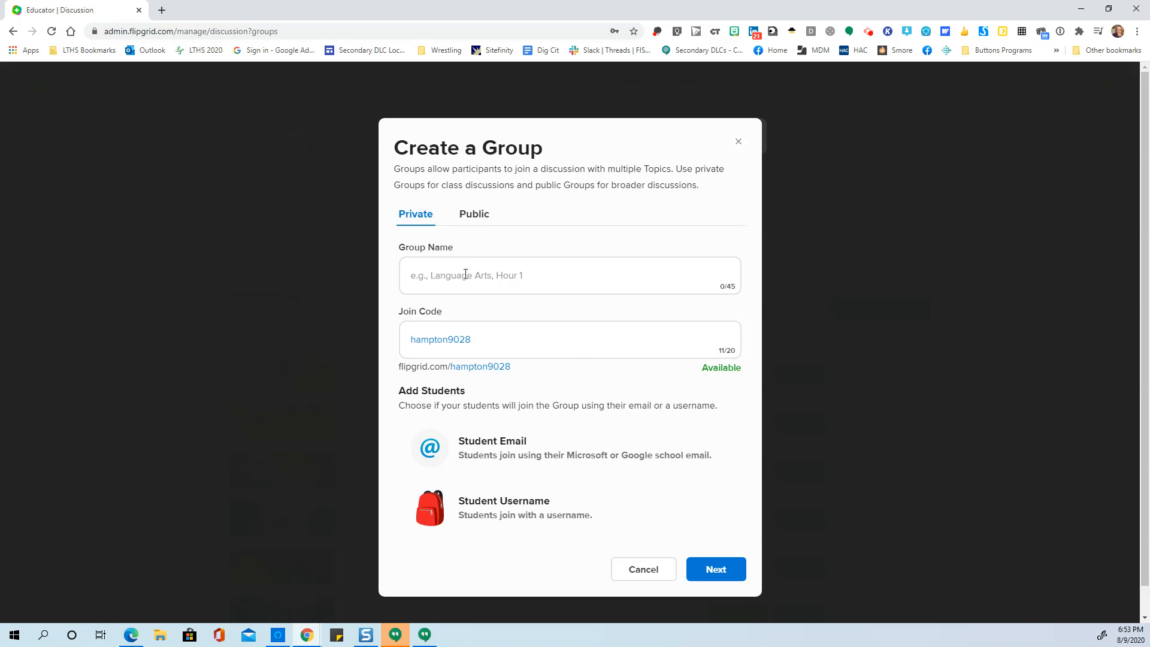
click(444, 276)
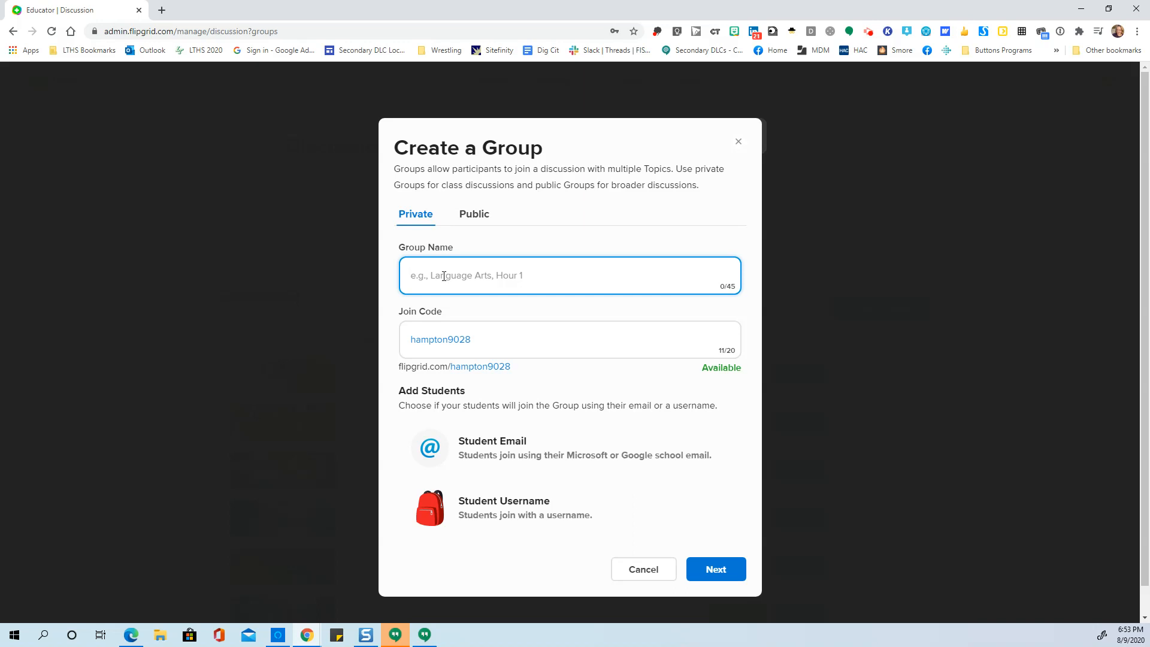
text(Delete Me)
drag(474, 339, 450, 339)
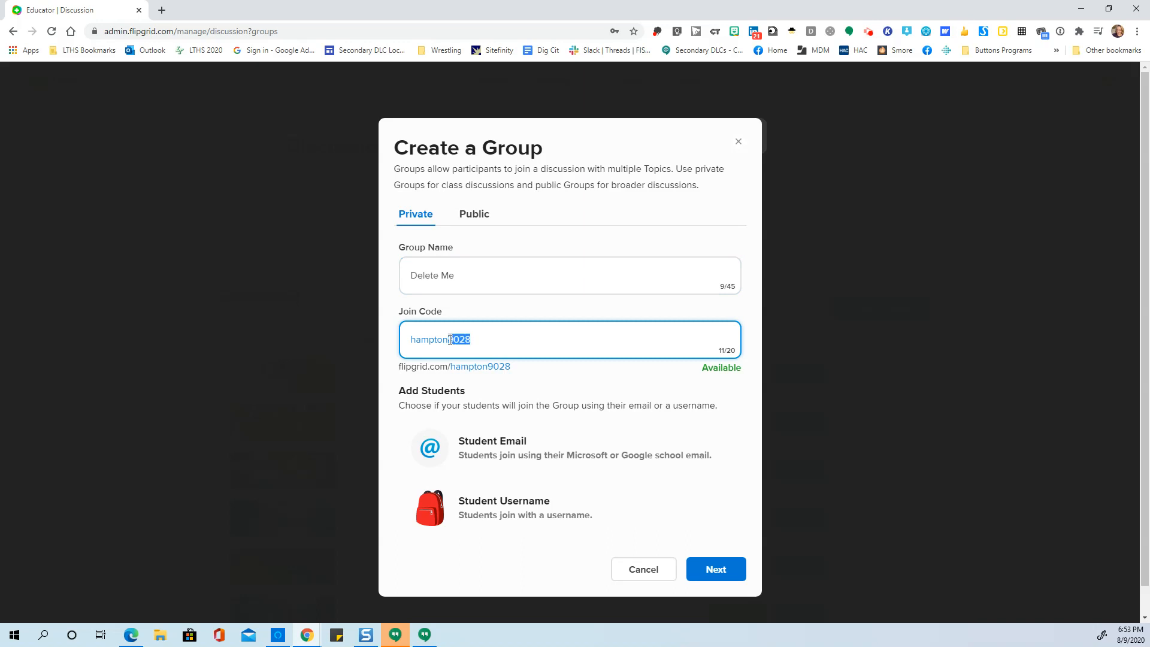
click(503, 453)
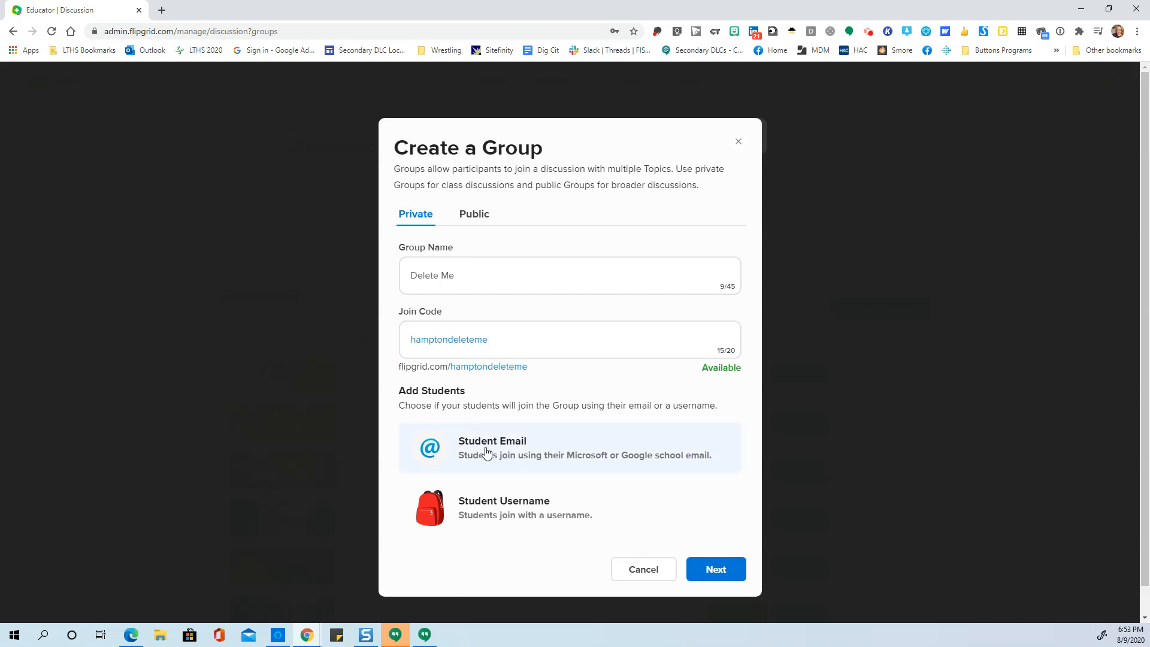
click(716, 569)
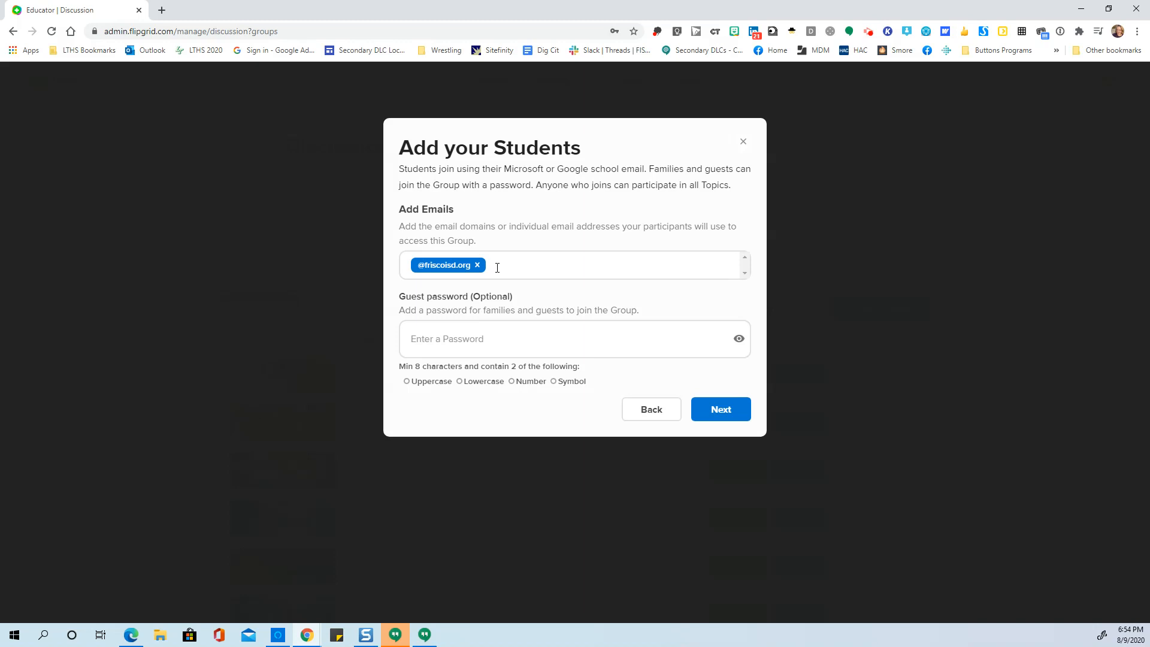
click(499, 265)
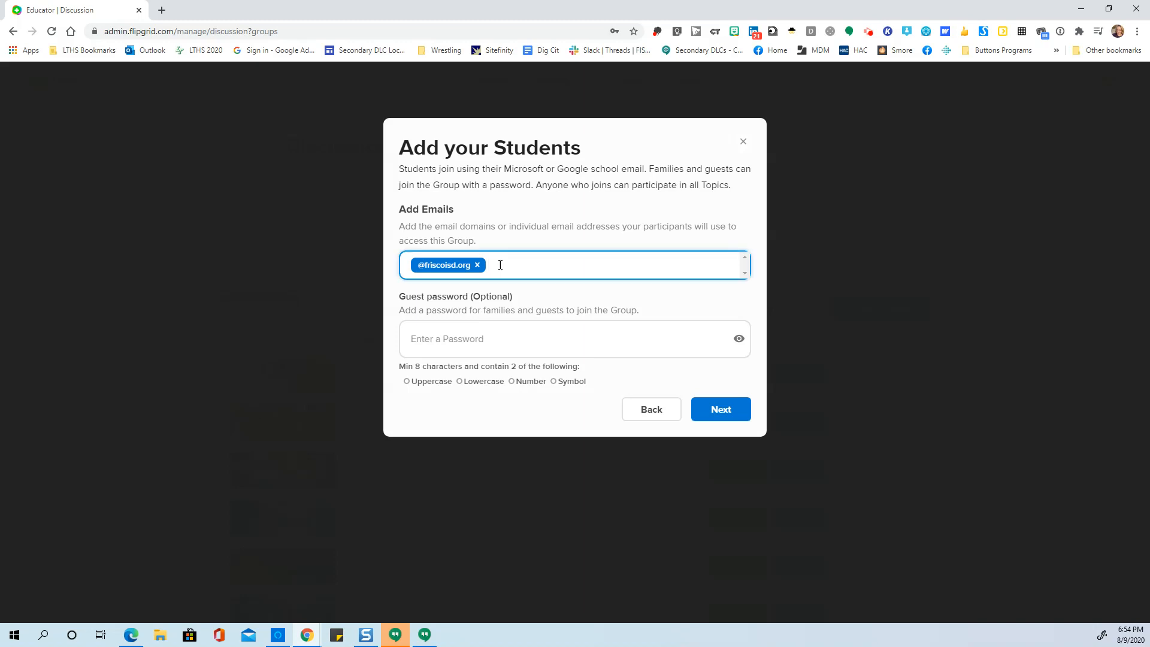
text(@k12.friscoisd.org)
key(Return)
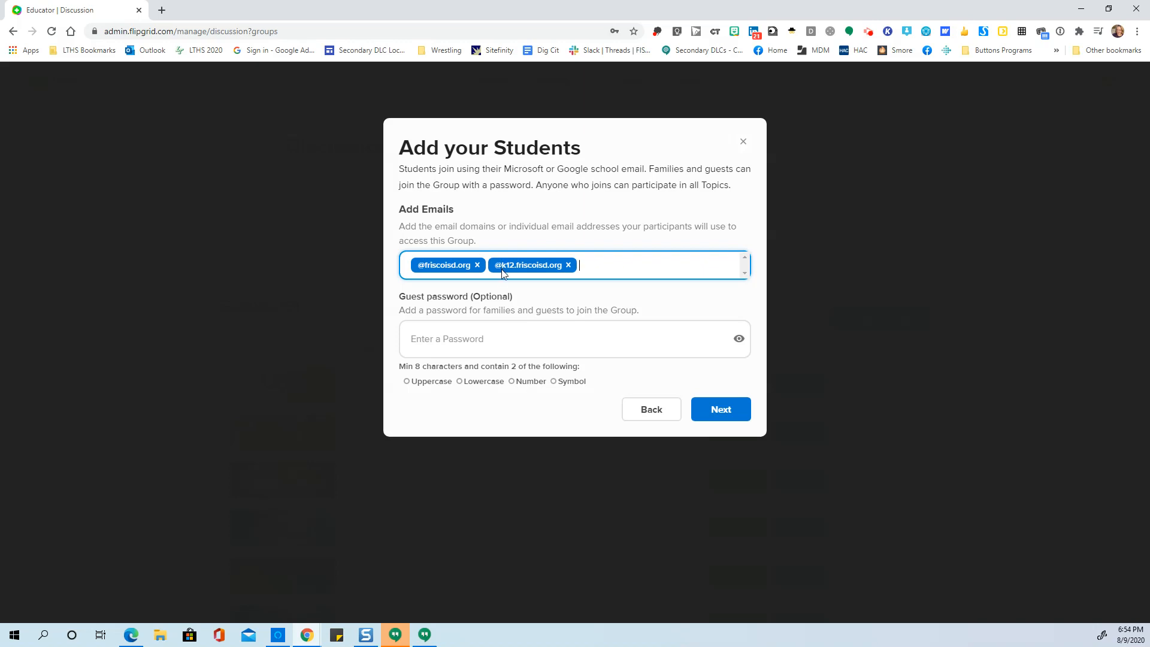
click(503, 335)
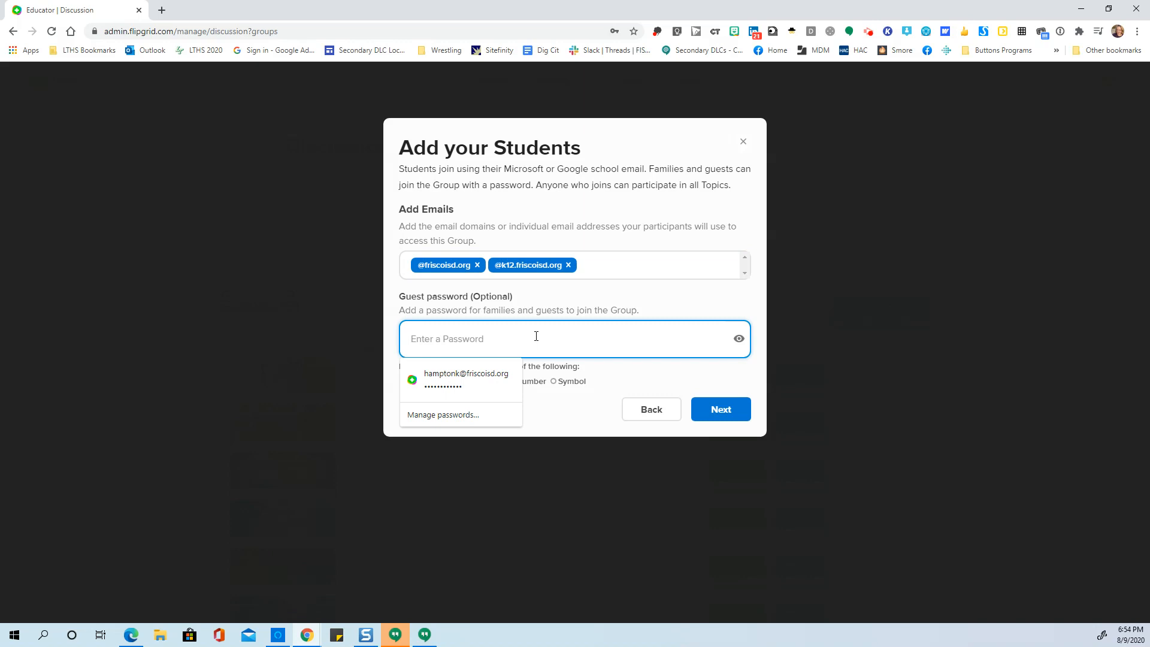
click(657, 312)
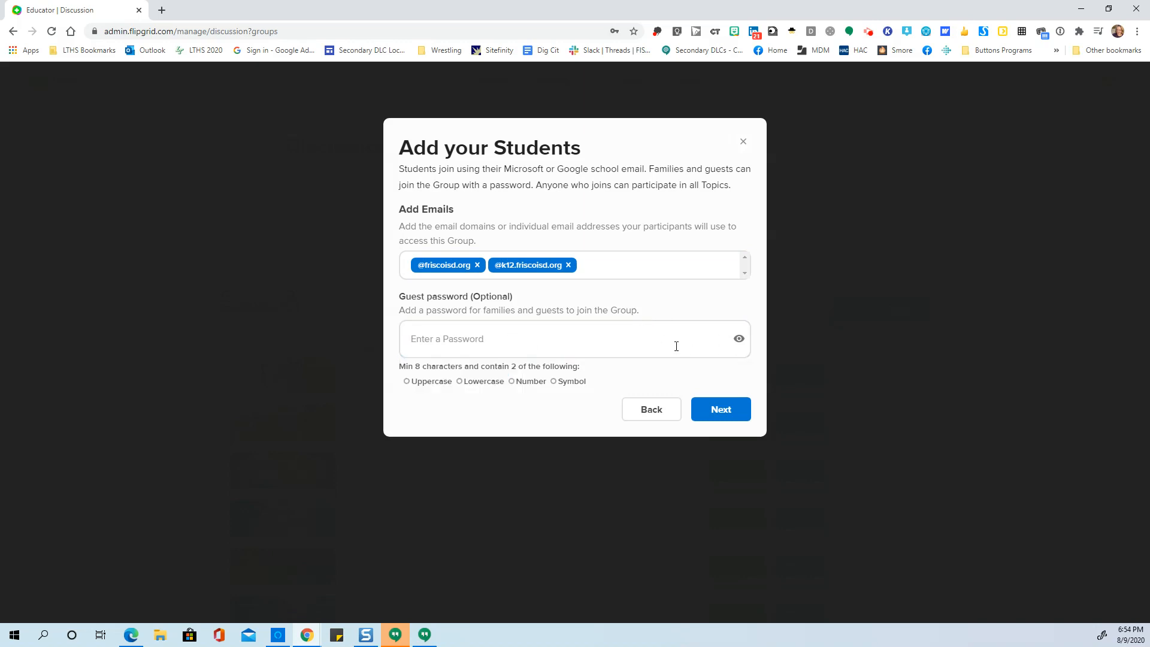
click(739, 413)
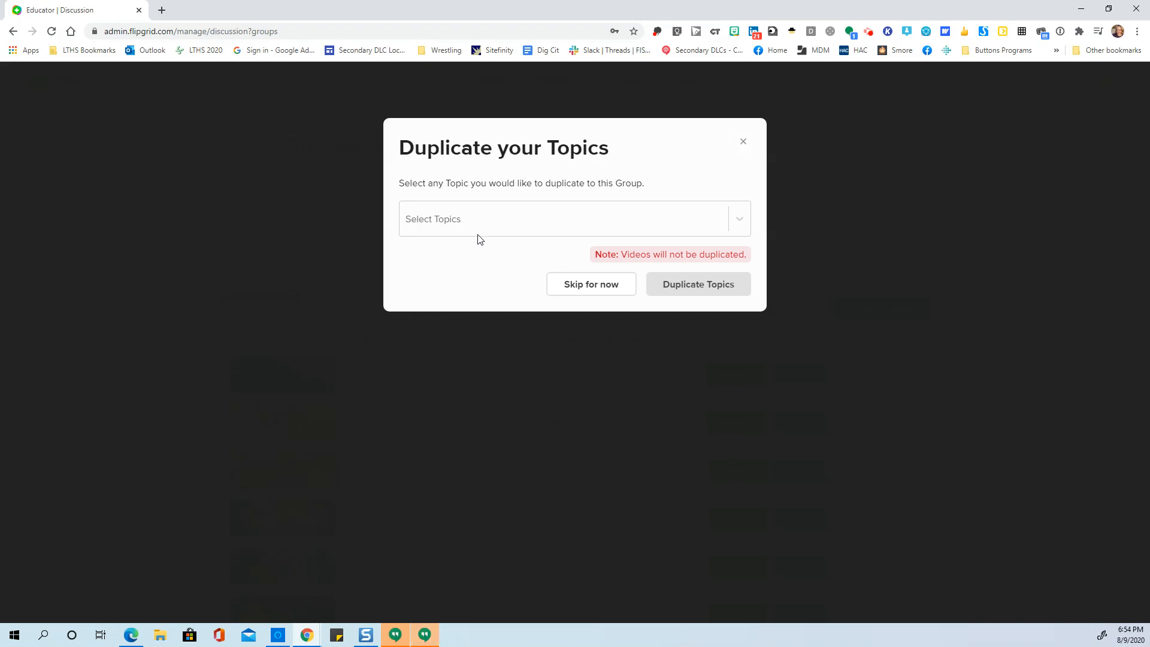
- Duplicate the existing Introduction topic into the new group and go to the group's page
click(506, 220)
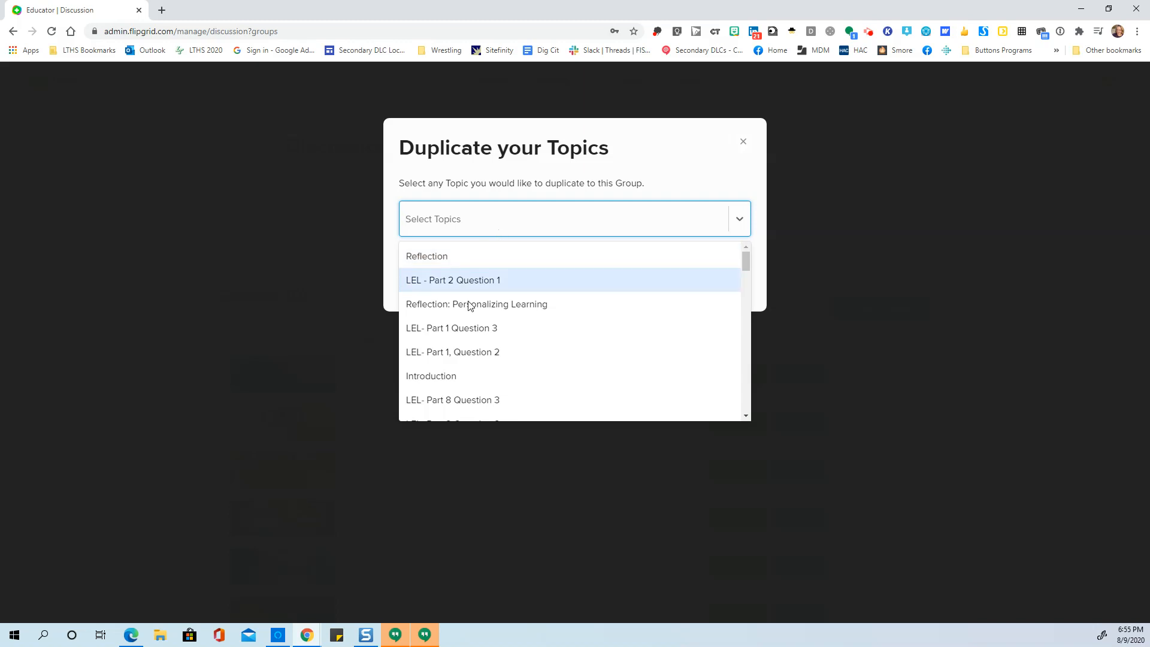
click(451, 376)
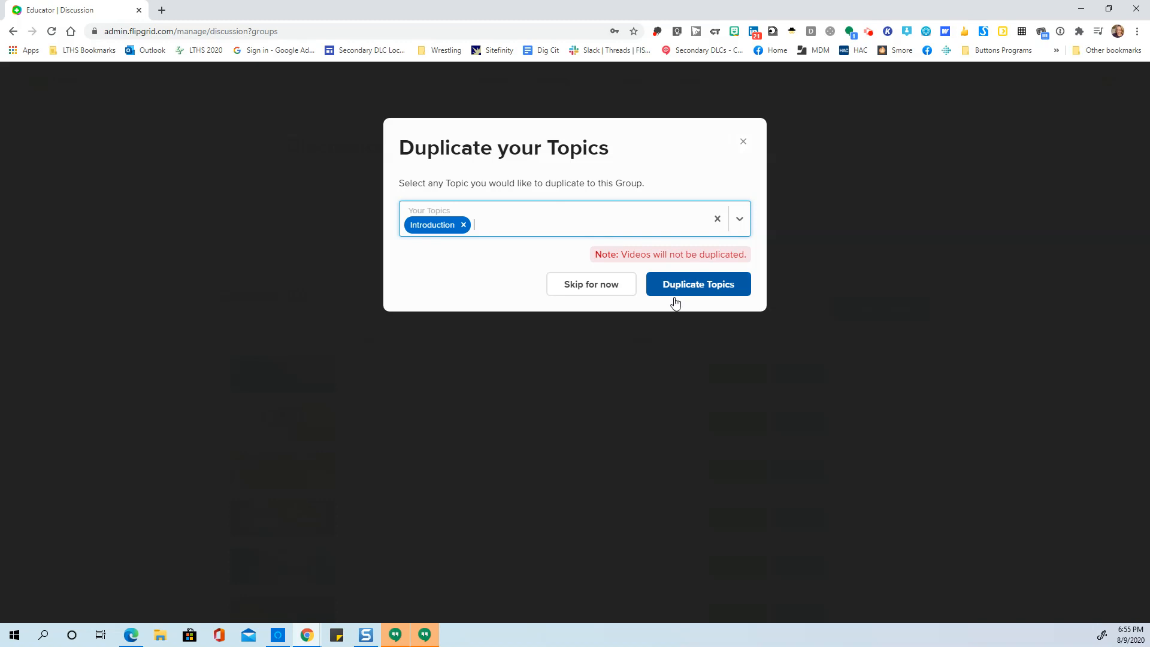
click(701, 287)
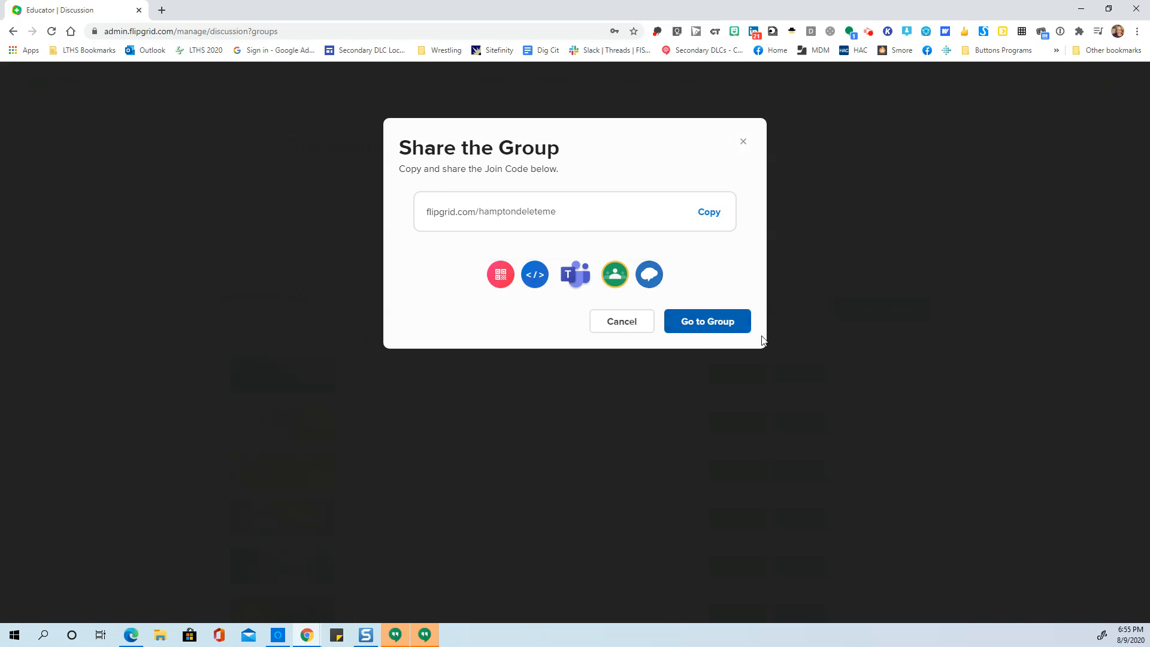
click(705, 327)
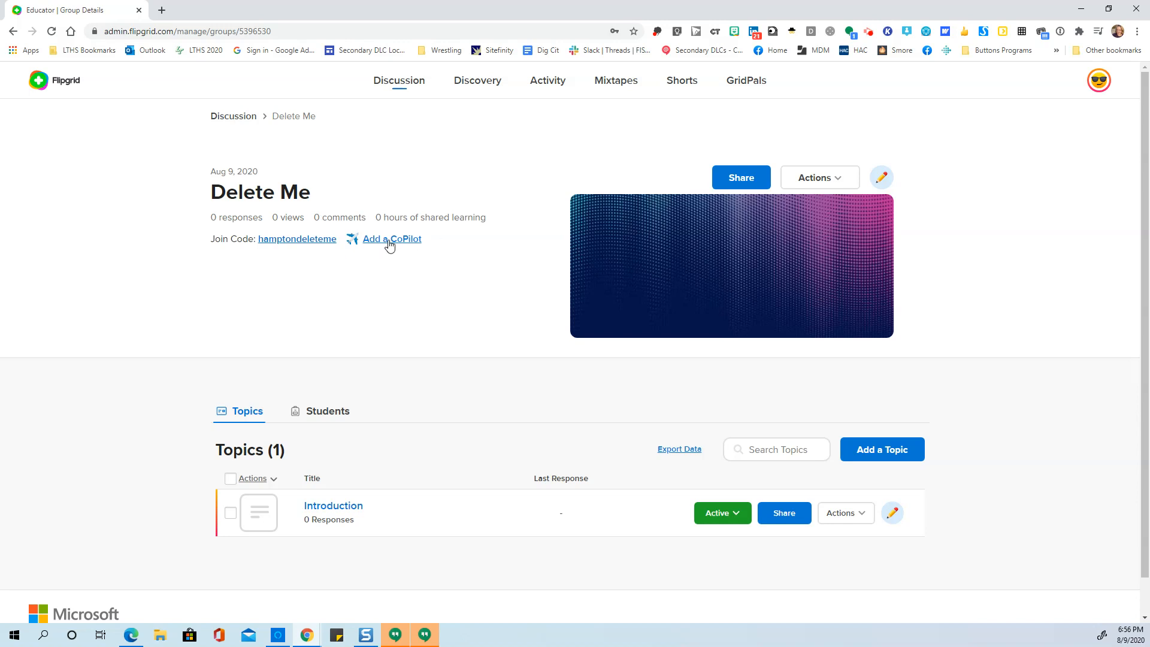
- Look over the group's student list and the actions available for the group
click(334, 416)
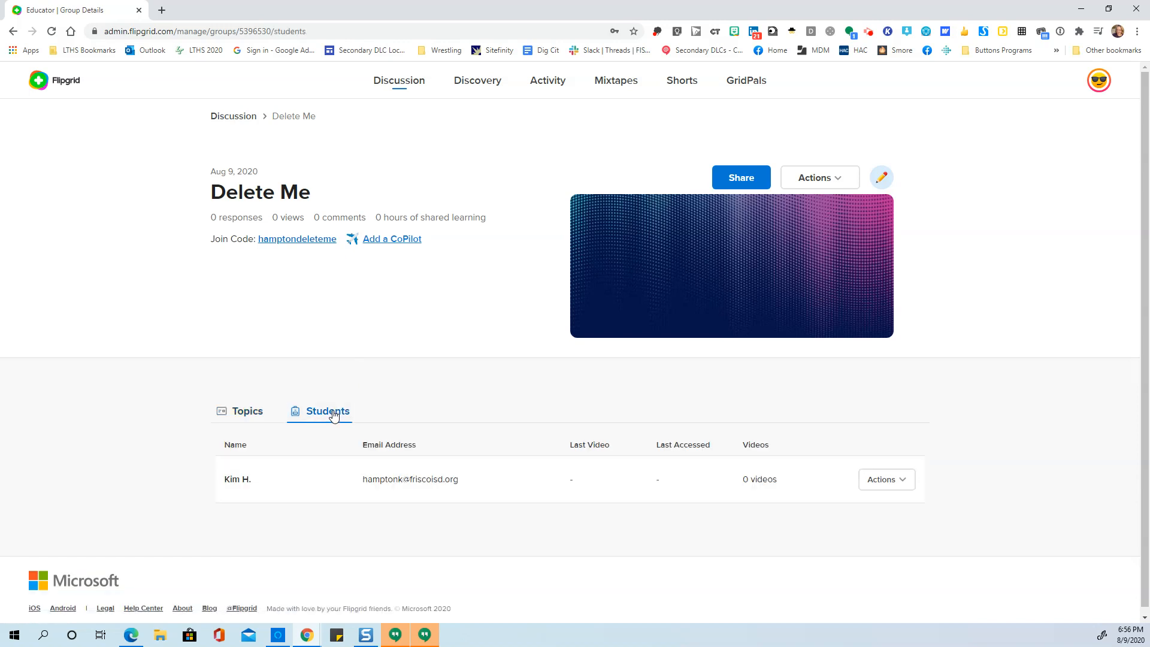
click(247, 414)
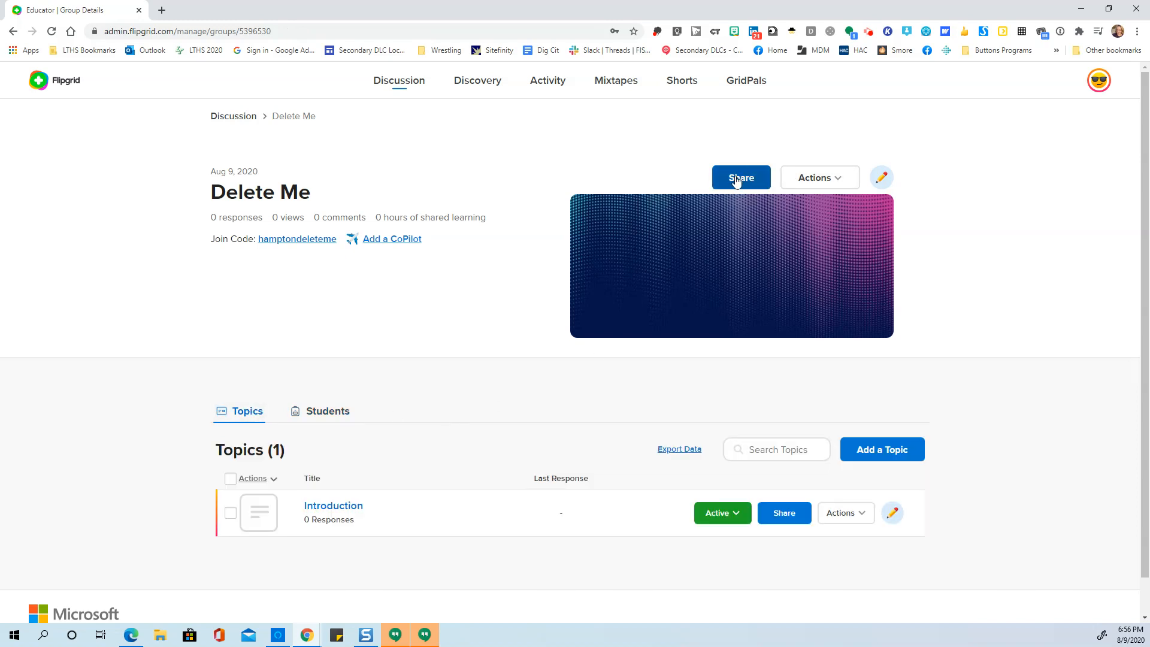
click(843, 179)
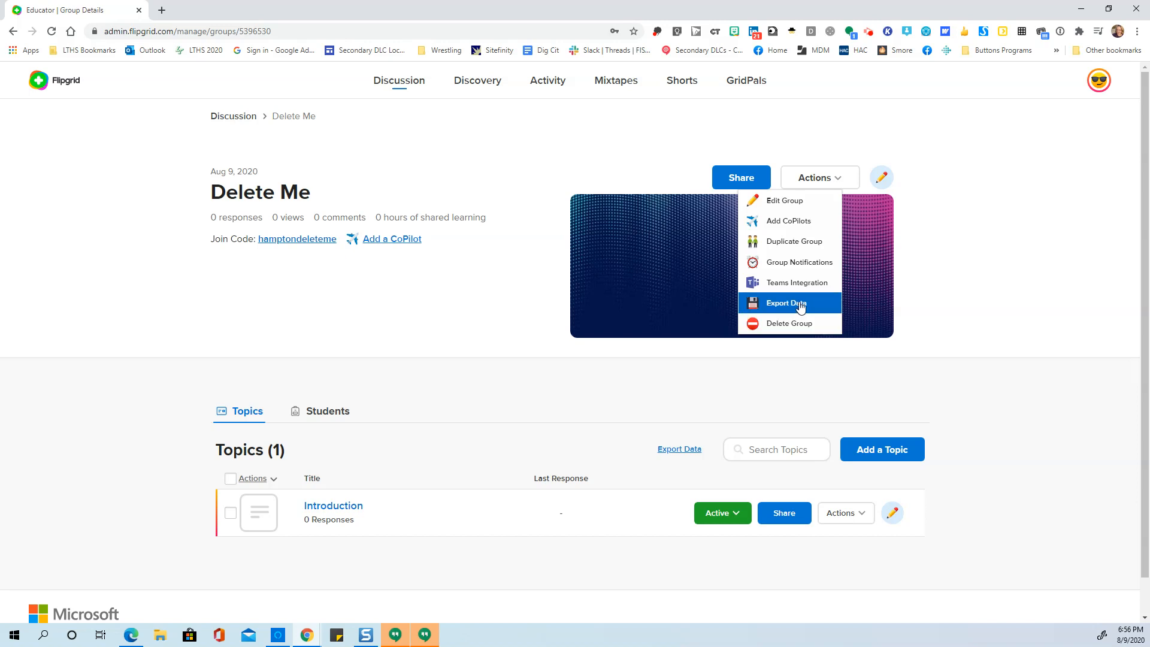
- Edit the Delete Me group's settings and enable Group Followers so students can receive email notifications
click(882, 178)
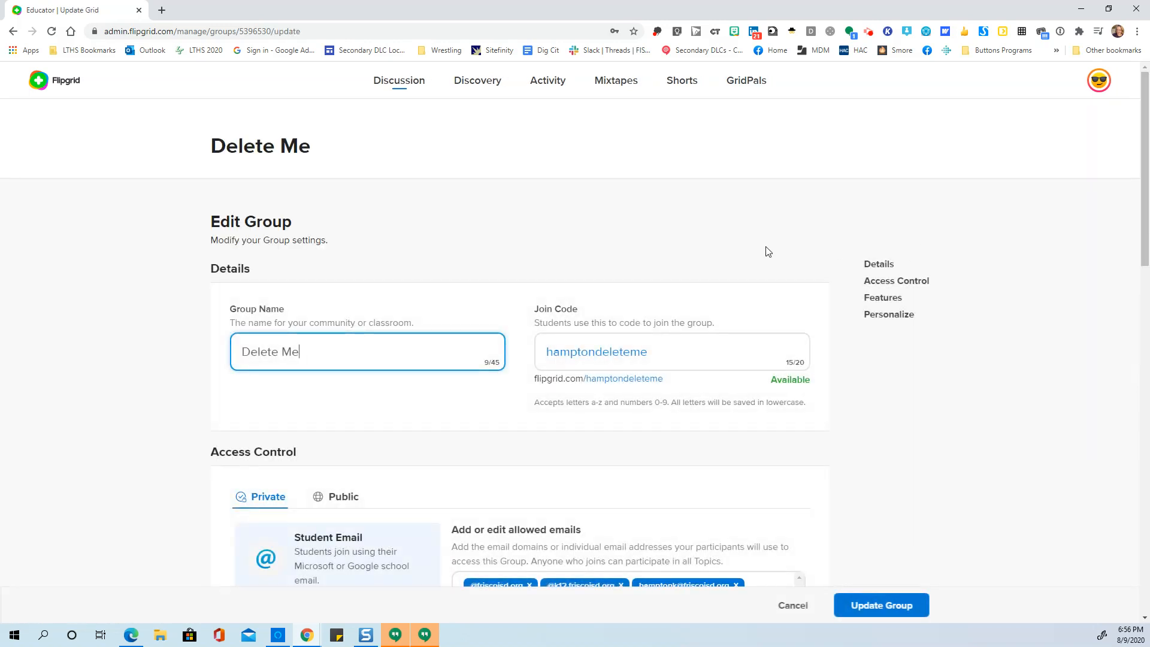
scroll(740, 281, down, 7)
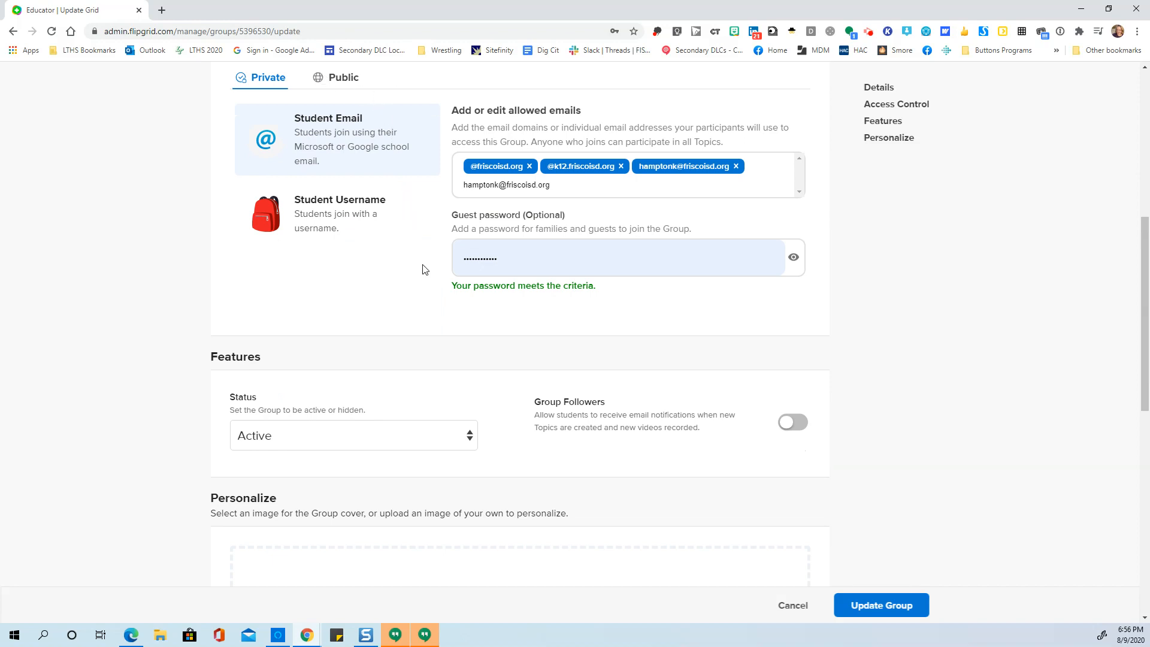
scroll(422, 269, down, 3)
click(359, 263)
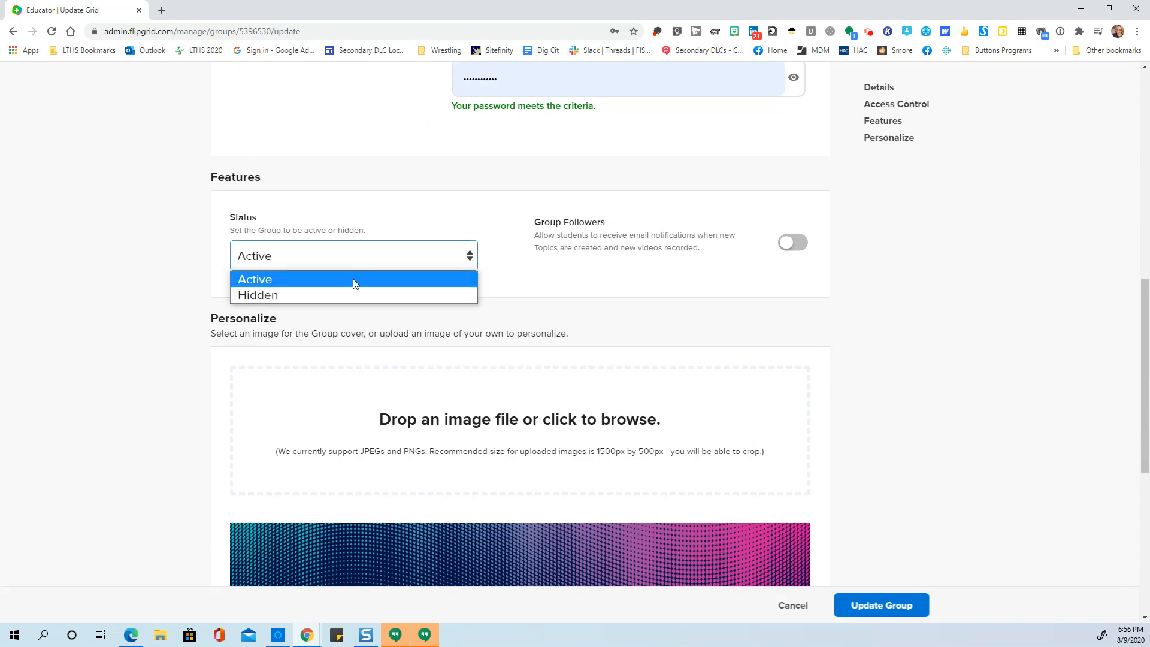
click(596, 231)
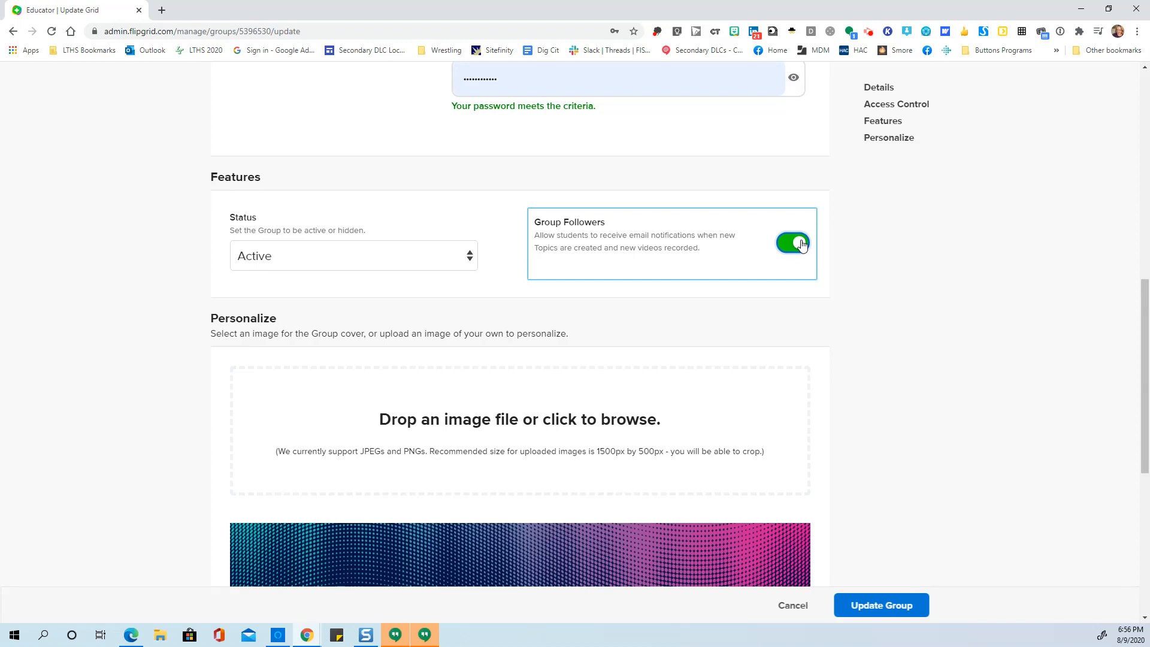
- Choose the featured pink image of candy-like planets as the group cover and save the updated group
scroll(778, 259, down, 4)
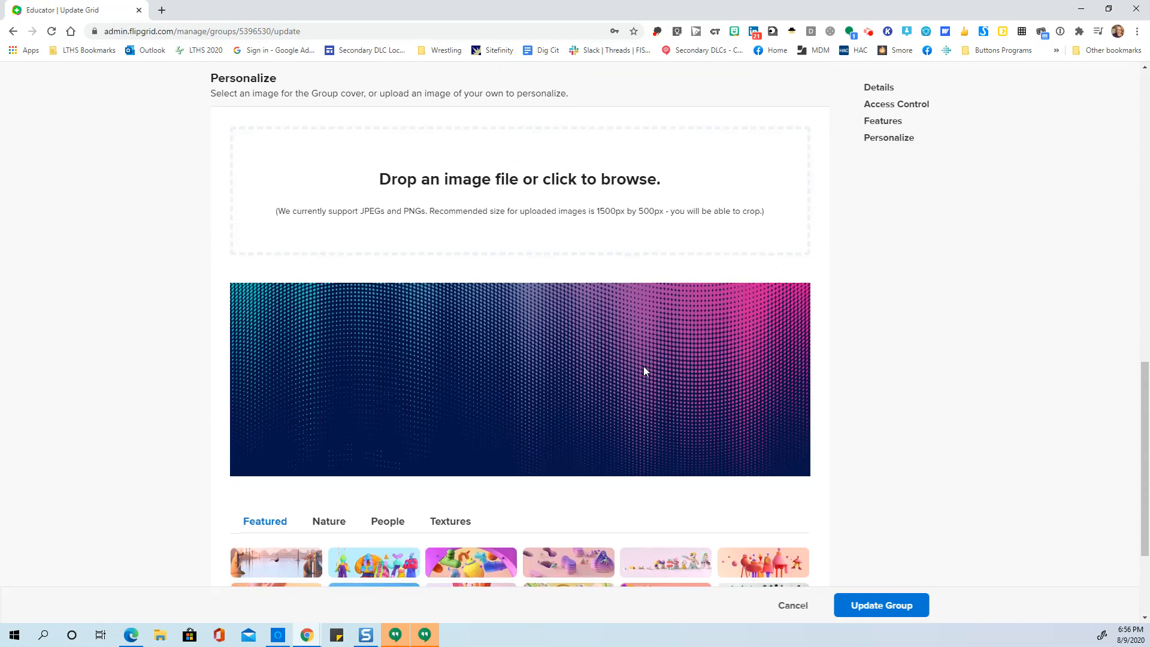
scroll(641, 371, down, 2)
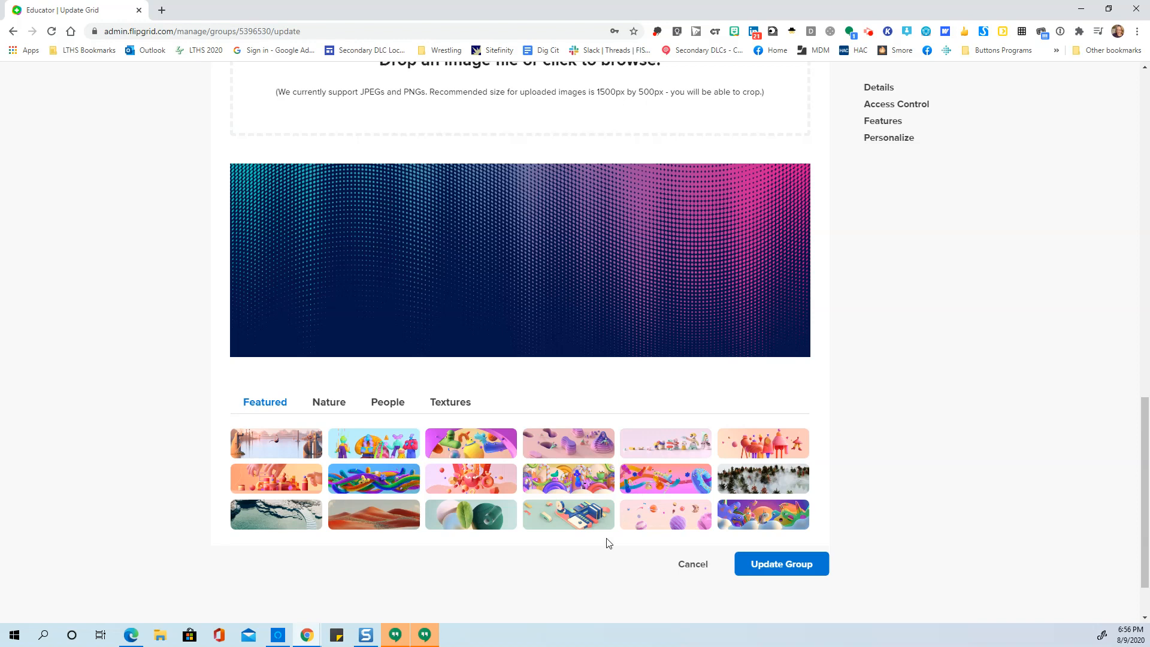
click(679, 513)
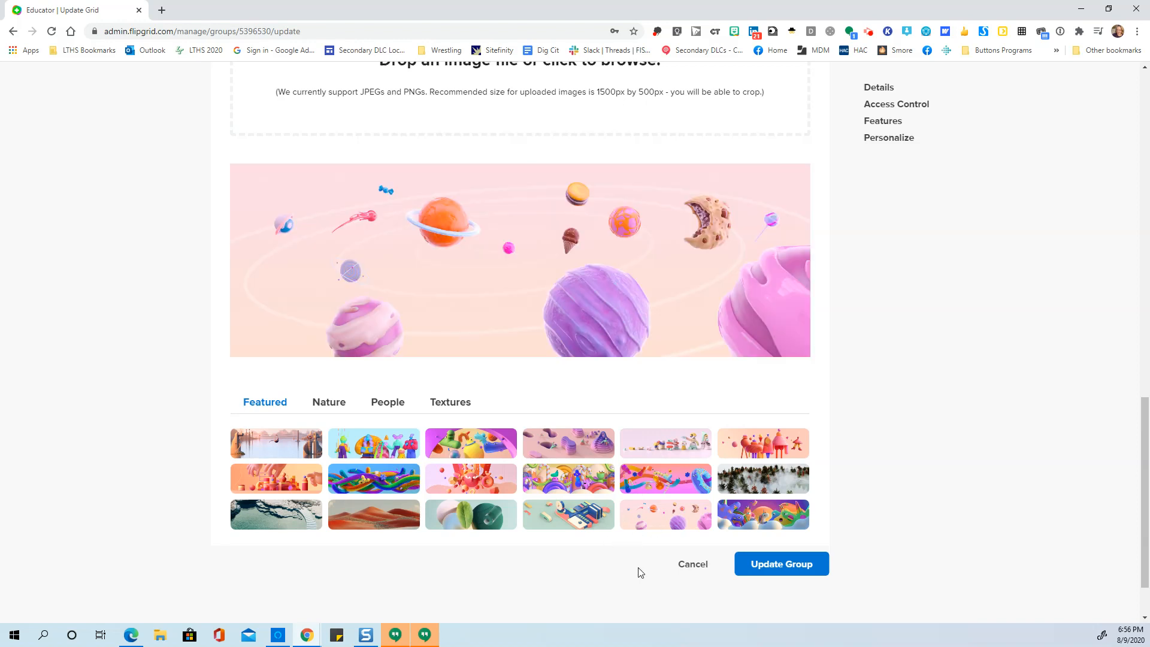
click(788, 564)
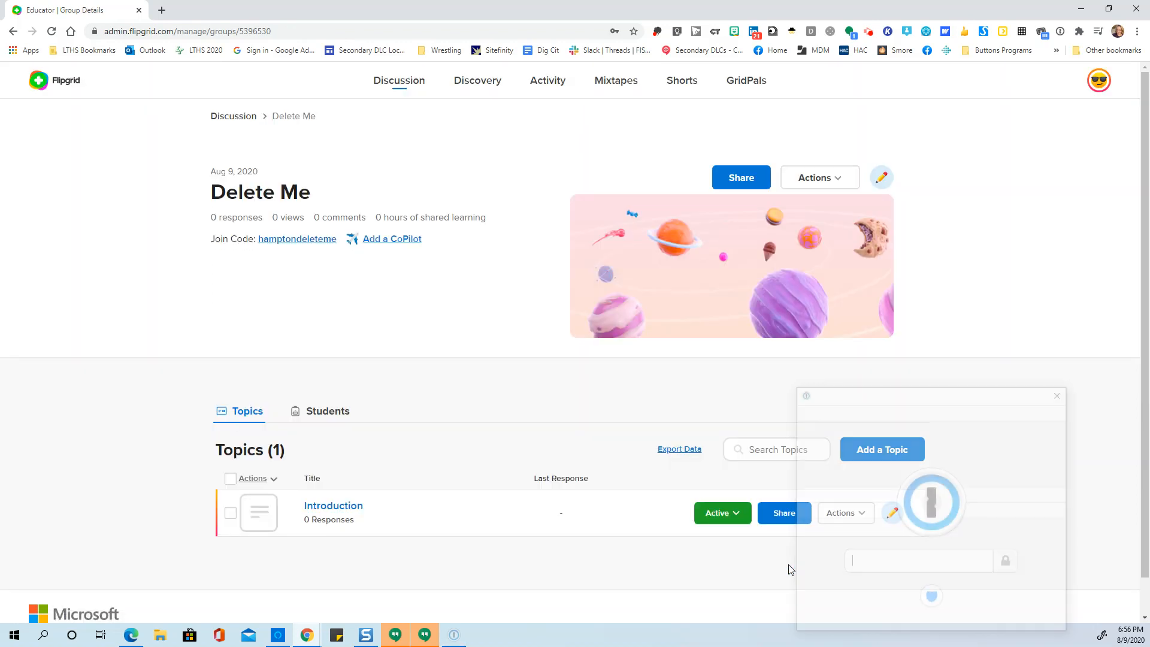
click(1062, 393)
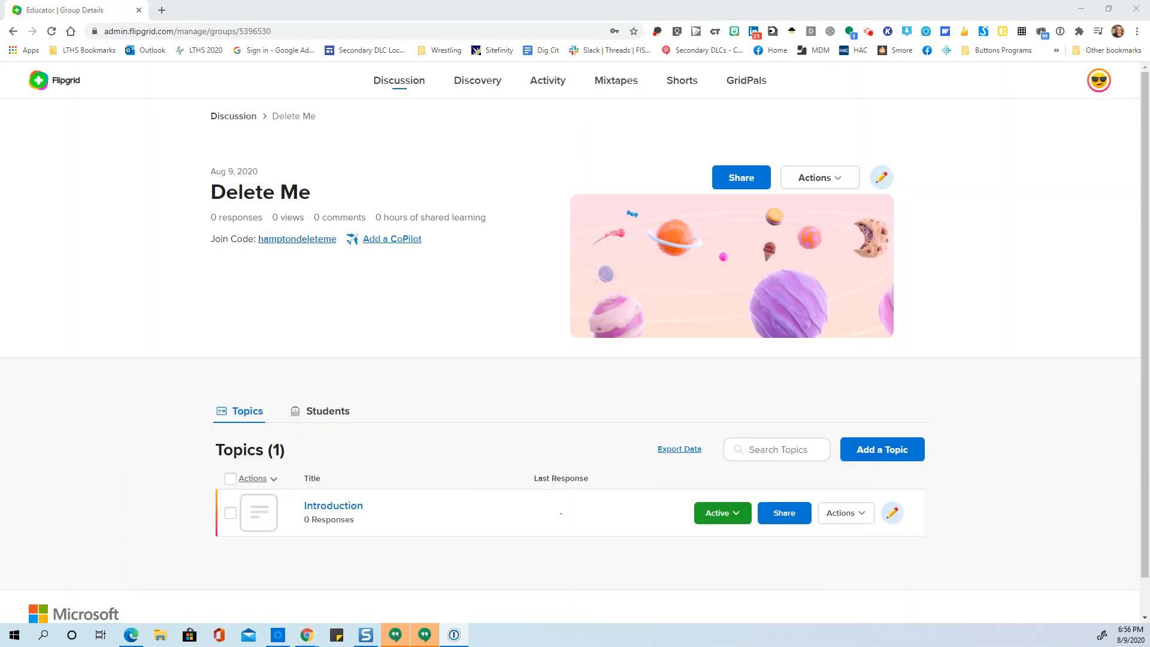